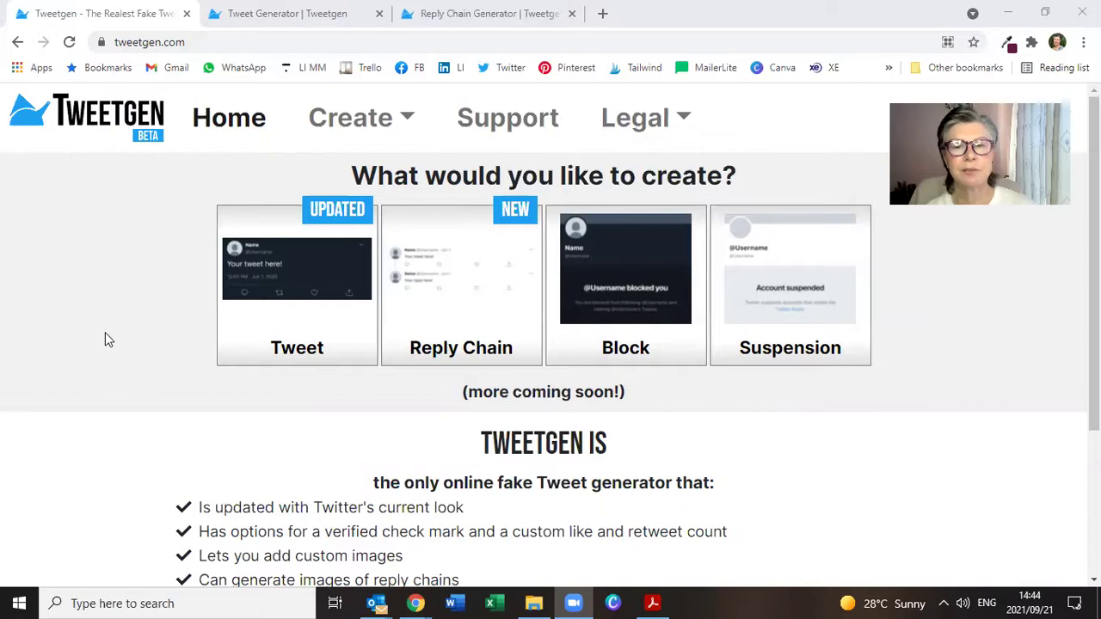
- Browse the Tweet Generator and Reply Chain Generator pages, then return to the Tweetgen home page
{"action": "scroll", "coordinate": [105, 336], "scroll_direction": "down", "scroll_amount": 3}
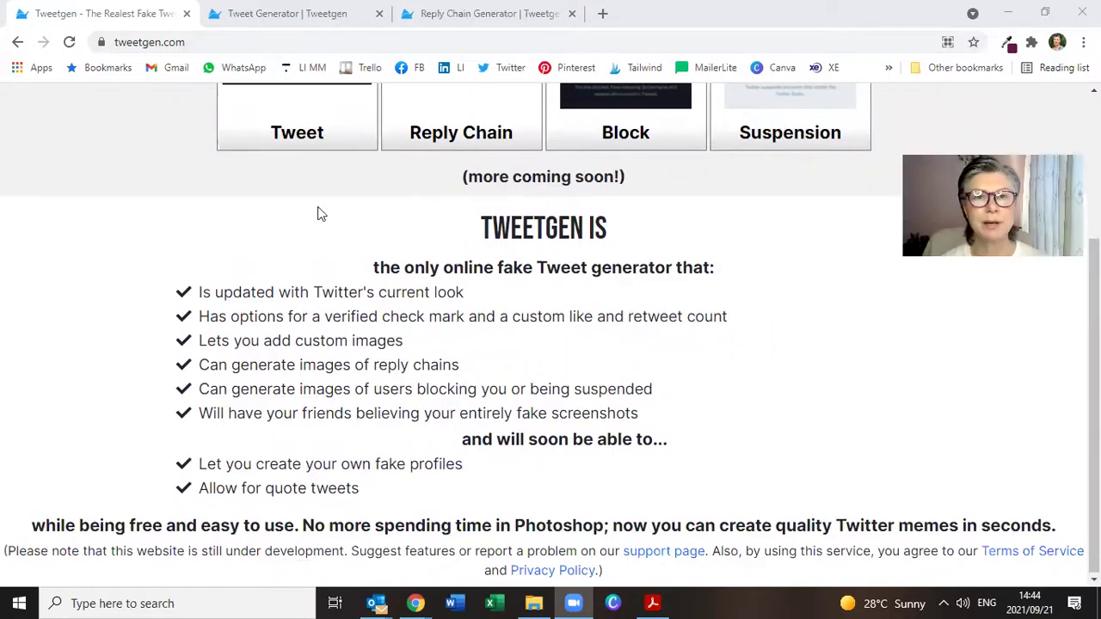
{"action": "scroll", "coordinate": [317, 214], "scroll_direction": "up", "scroll_amount": 3}
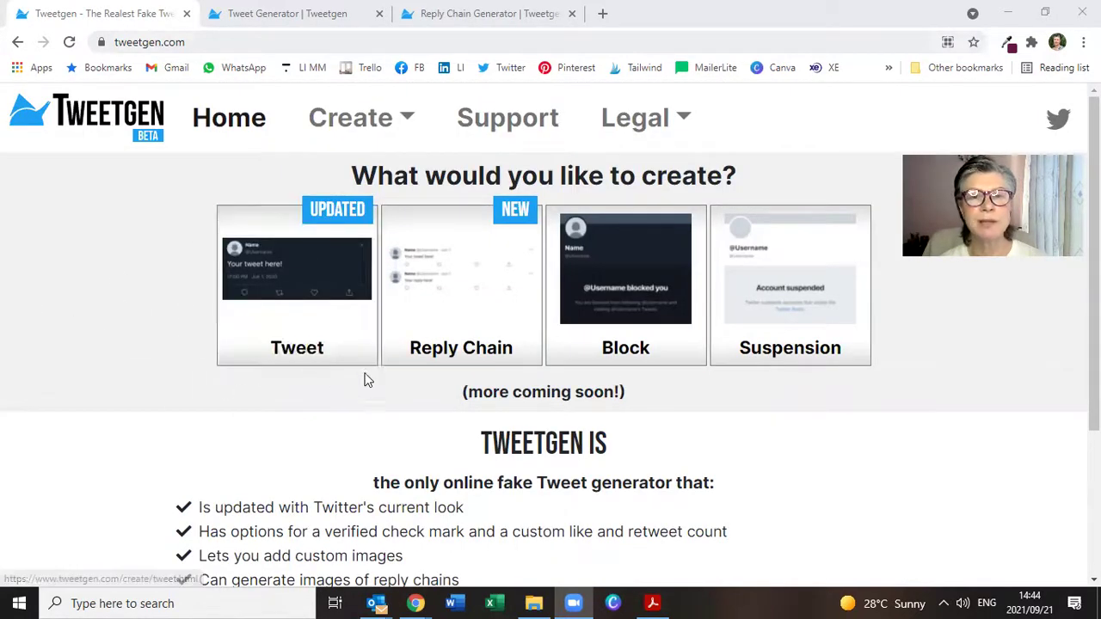
{"action": "left_click", "coordinate": [284, 16]}
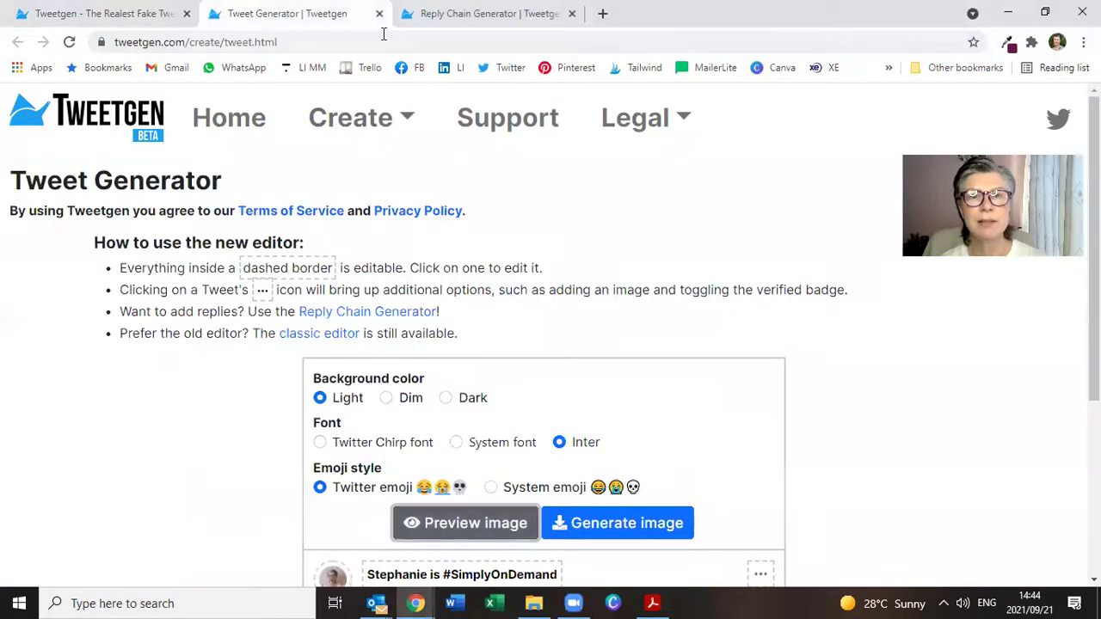
{"action": "key", "text": "ctrl+Tab"}
{"action": "scroll", "coordinate": [239, 320], "scroll_direction": "up", "scroll_amount": 1}
{"action": "scroll", "coordinate": [235, 317], "scroll_direction": "up", "scroll_amount": 1}
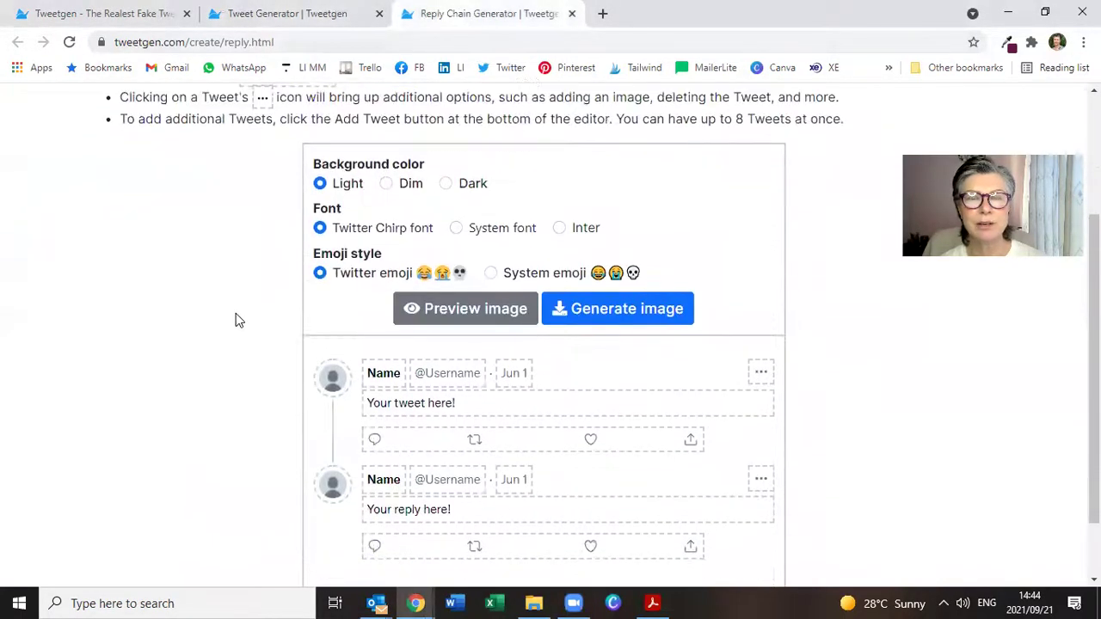
{"action": "scroll", "coordinate": [236, 257], "scroll_direction": "down", "scroll_amount": 2}
{"action": "left_click", "coordinate": [128, 15]}
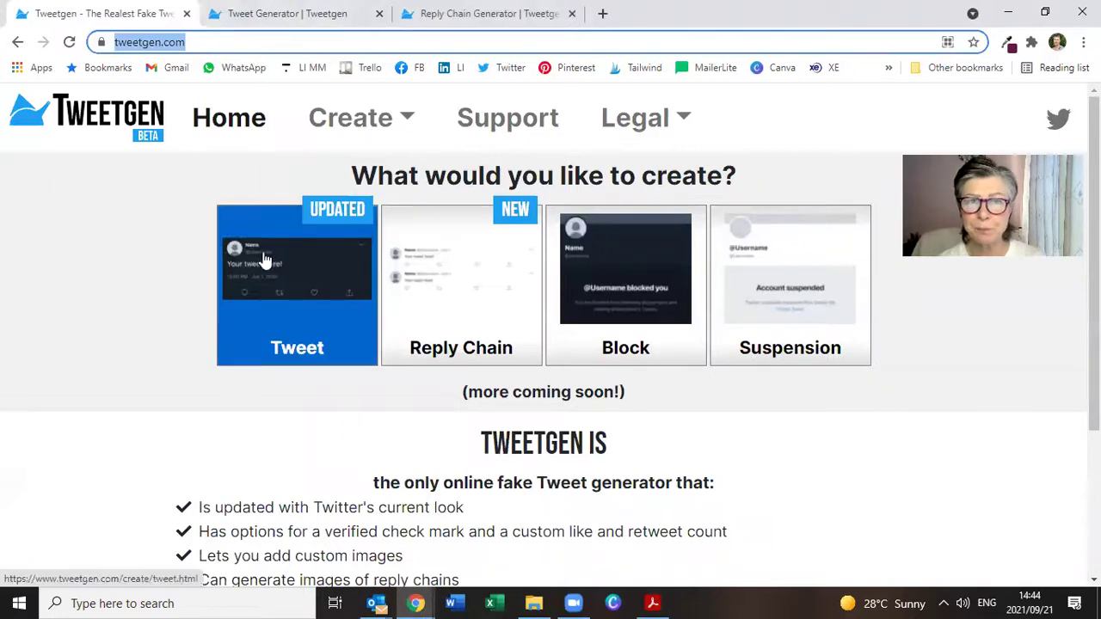
{"action": "left_click", "coordinate": [274, 29]}
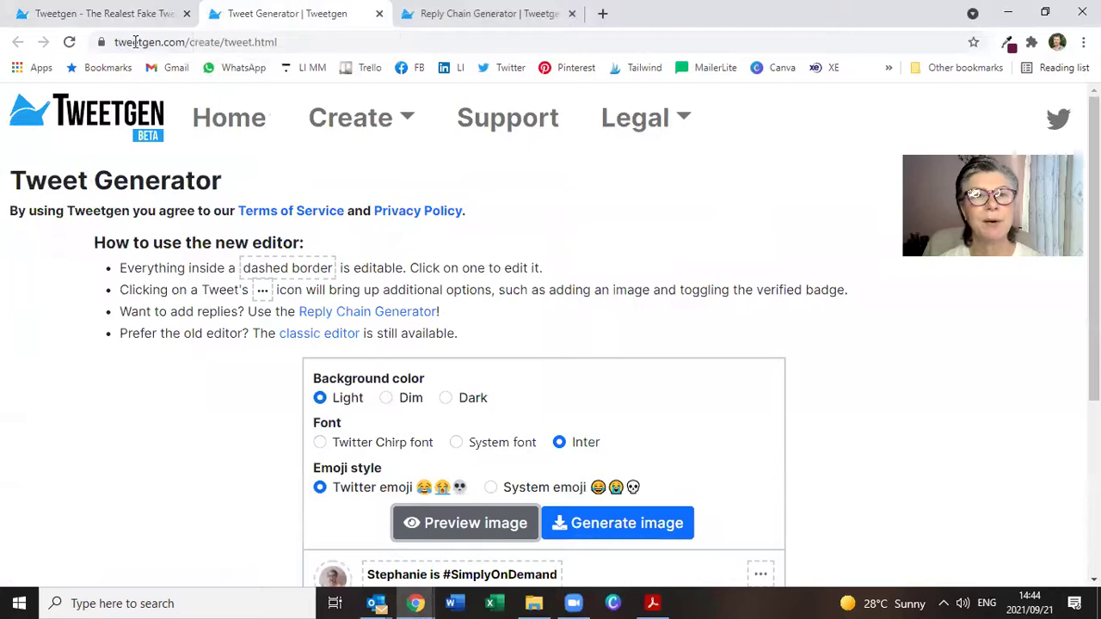
{"action": "left_click", "coordinate": [112, 13]}
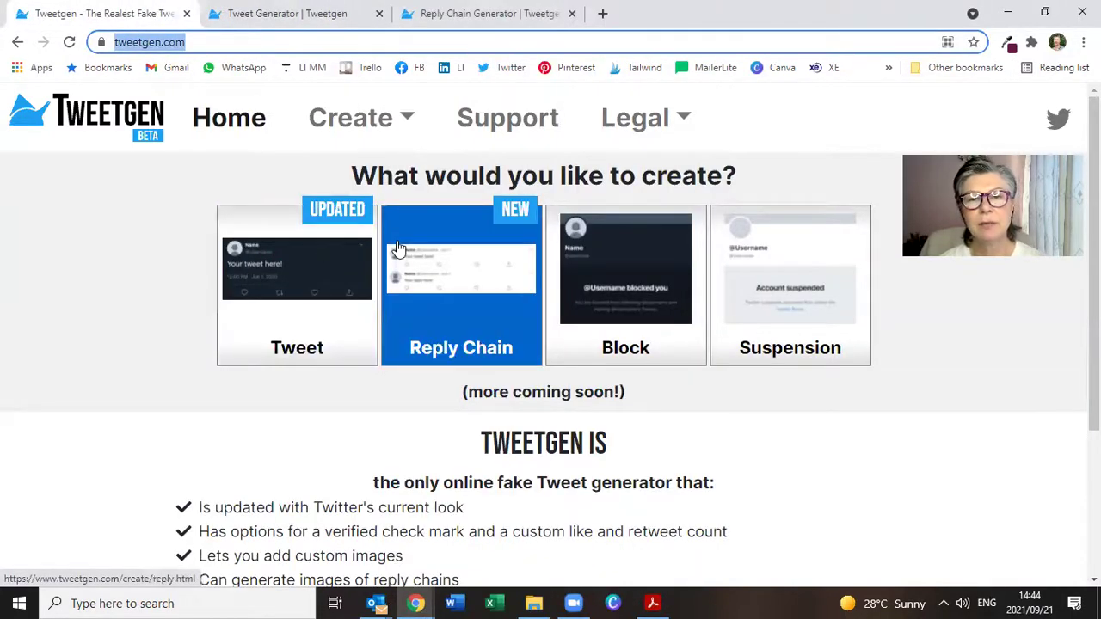
- From the Tweet card, go to the Tweet Generator editor and look over its options
{"action": "right_click", "coordinate": [334, 265]}
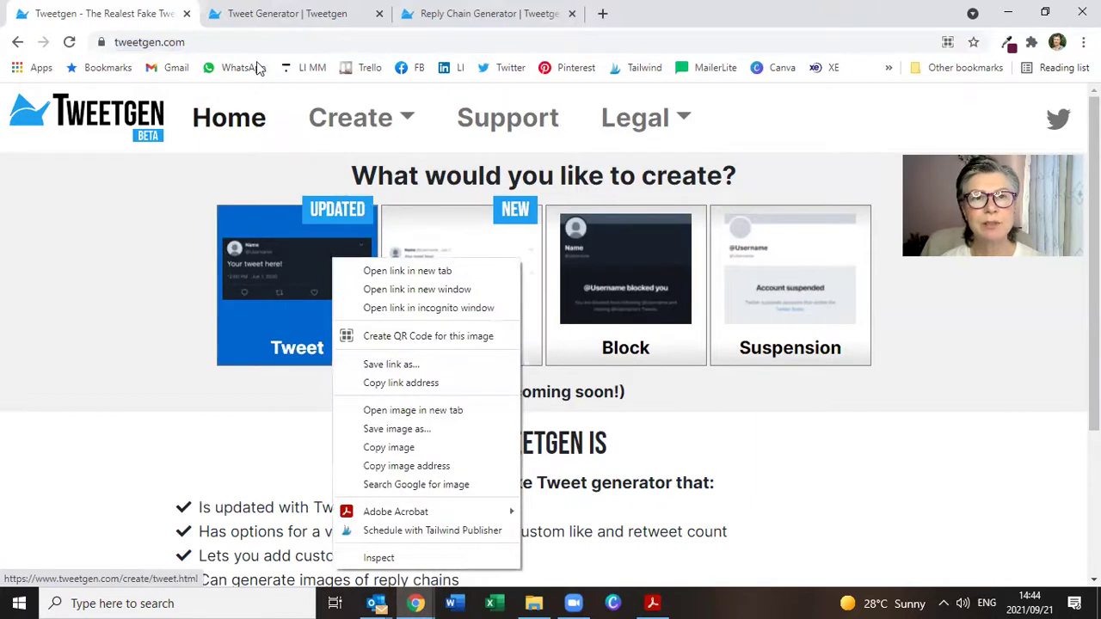
{"action": "left_click", "coordinate": [287, 13]}
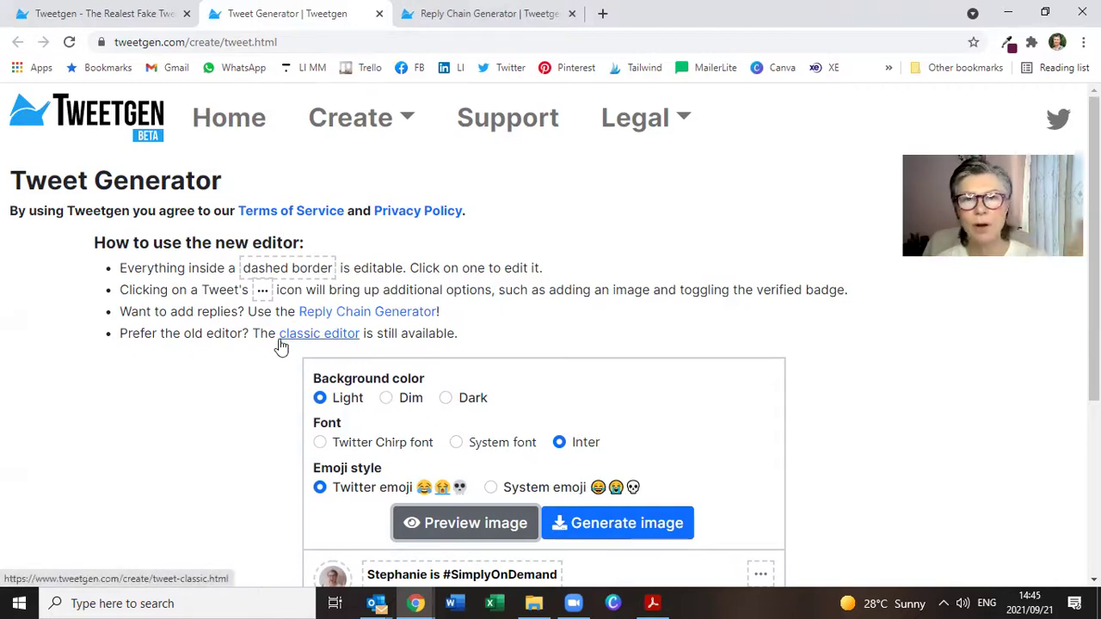
{"action": "scroll", "coordinate": [243, 312], "scroll_direction": "down", "scroll_amount": 1}
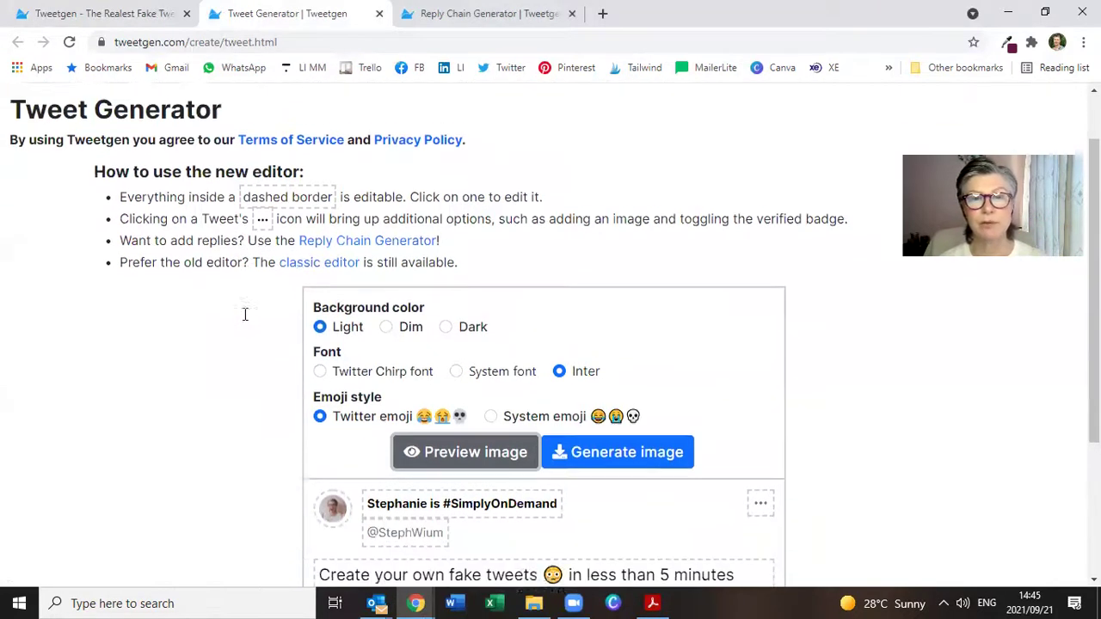
{"action": "scroll", "coordinate": [246, 320], "scroll_direction": "up", "scroll_amount": 1}
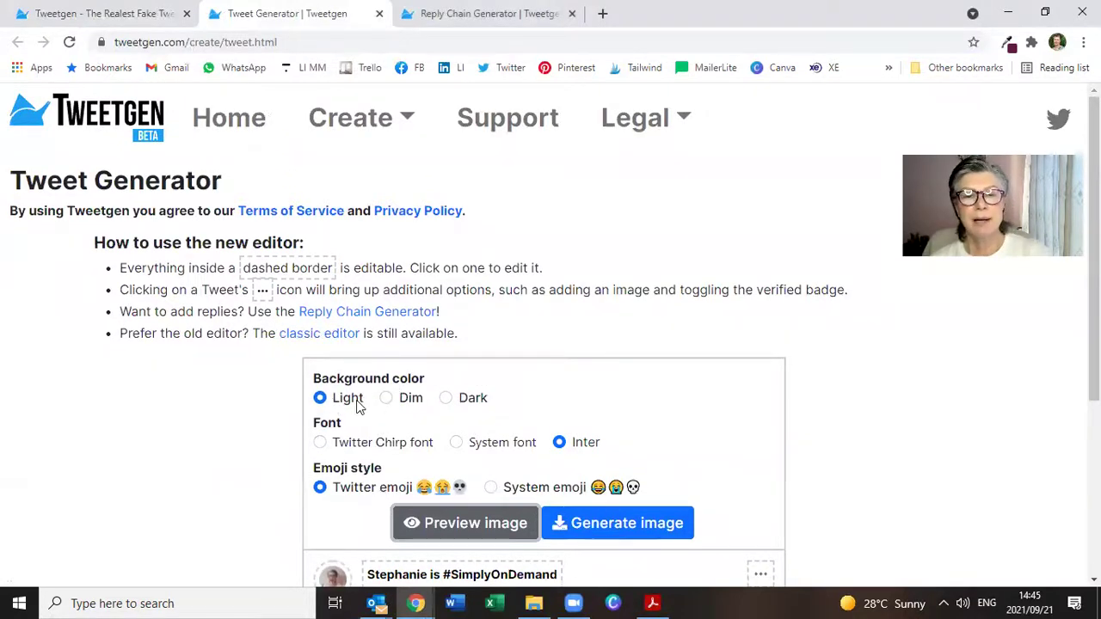
- Try the Dim background, then set the tweet background to Dark
{"action": "scroll", "coordinate": [359, 406], "scroll_direction": "down", "scroll_amount": 1}
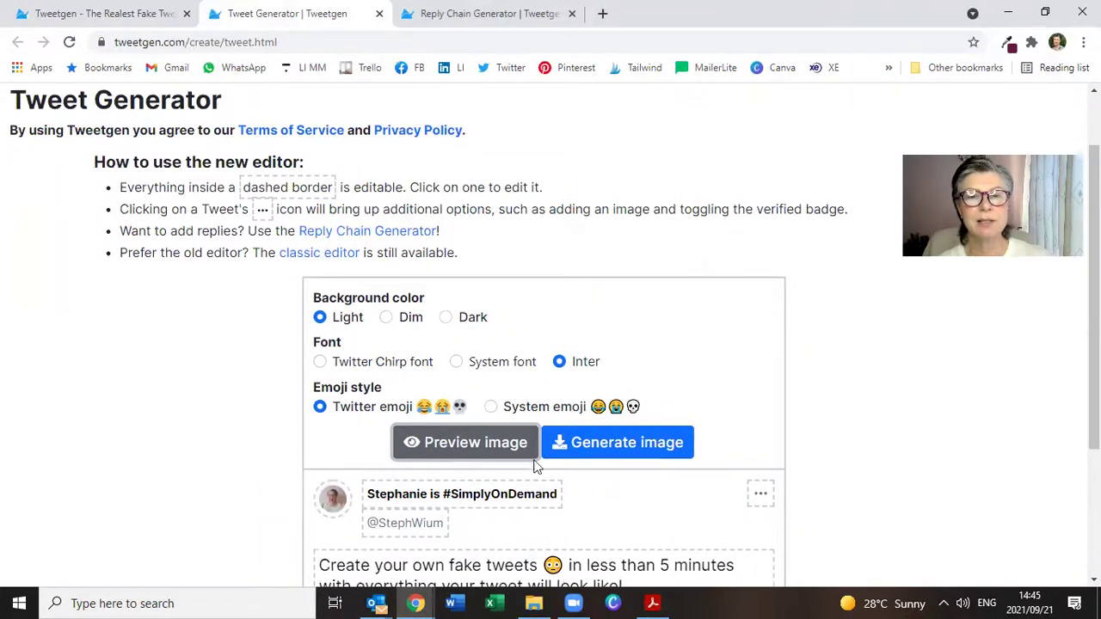
{"action": "left_click", "coordinate": [386, 317]}
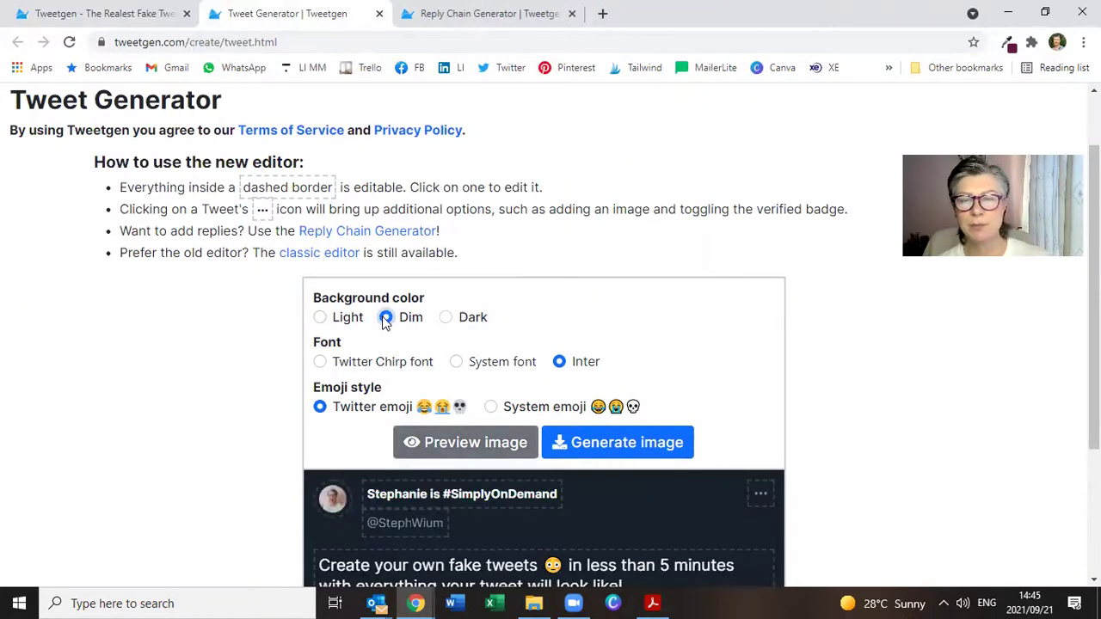
{"action": "left_click", "coordinate": [446, 318]}
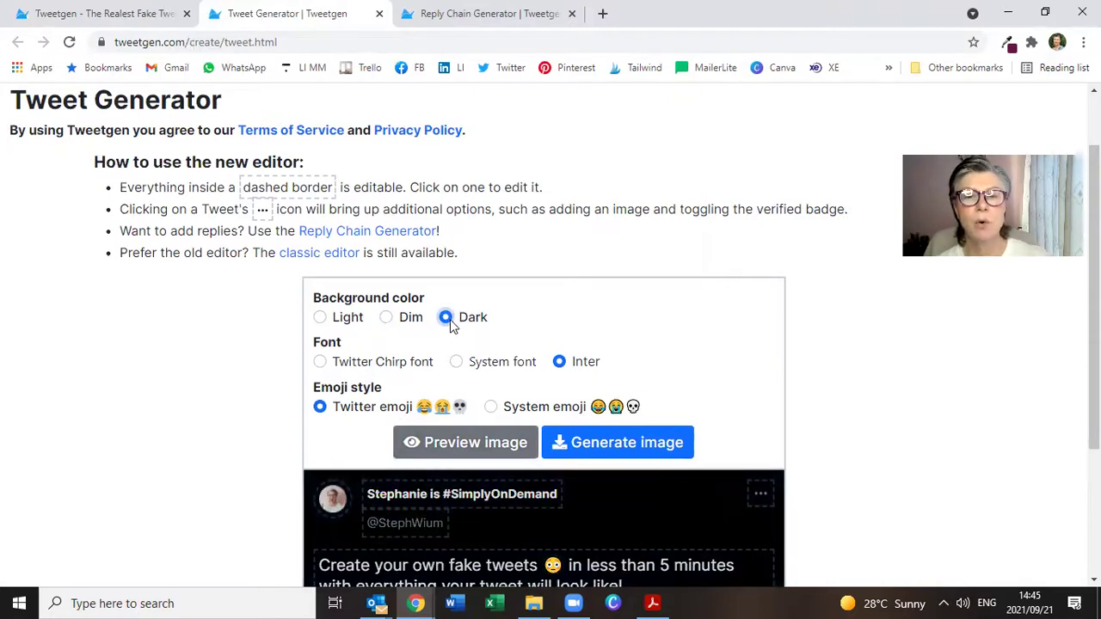
- Try the Twitter Chirp and System fonts, then set the font back to Inter
{"action": "left_click", "coordinate": [320, 362]}
{"action": "scroll", "coordinate": [351, 436], "scroll_direction": "down", "scroll_amount": 1}
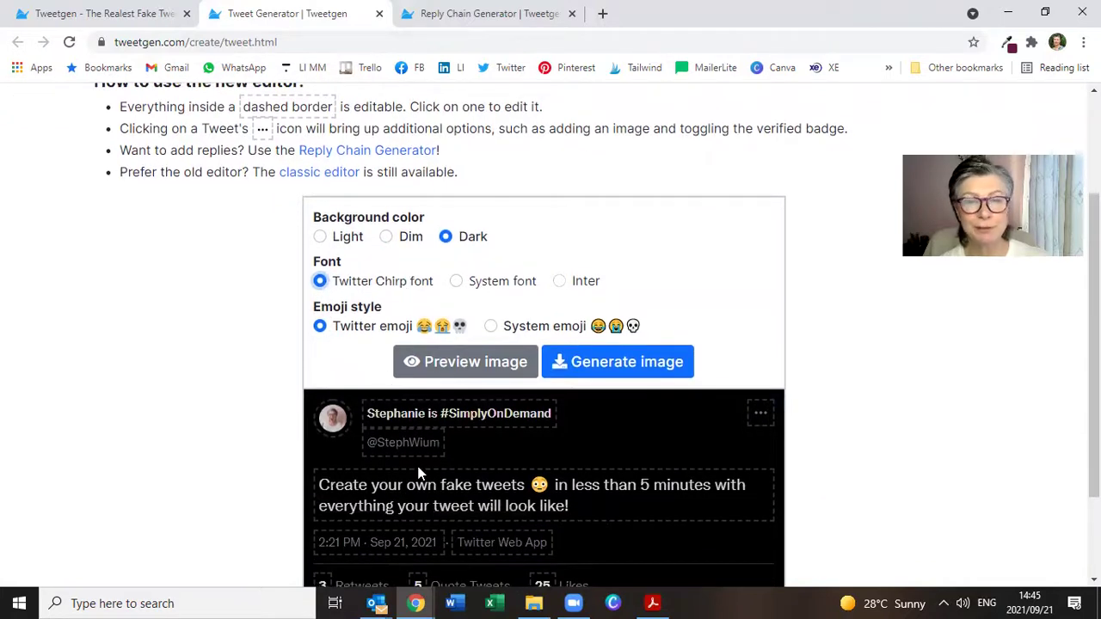
{"action": "left_click", "coordinate": [456, 282]}
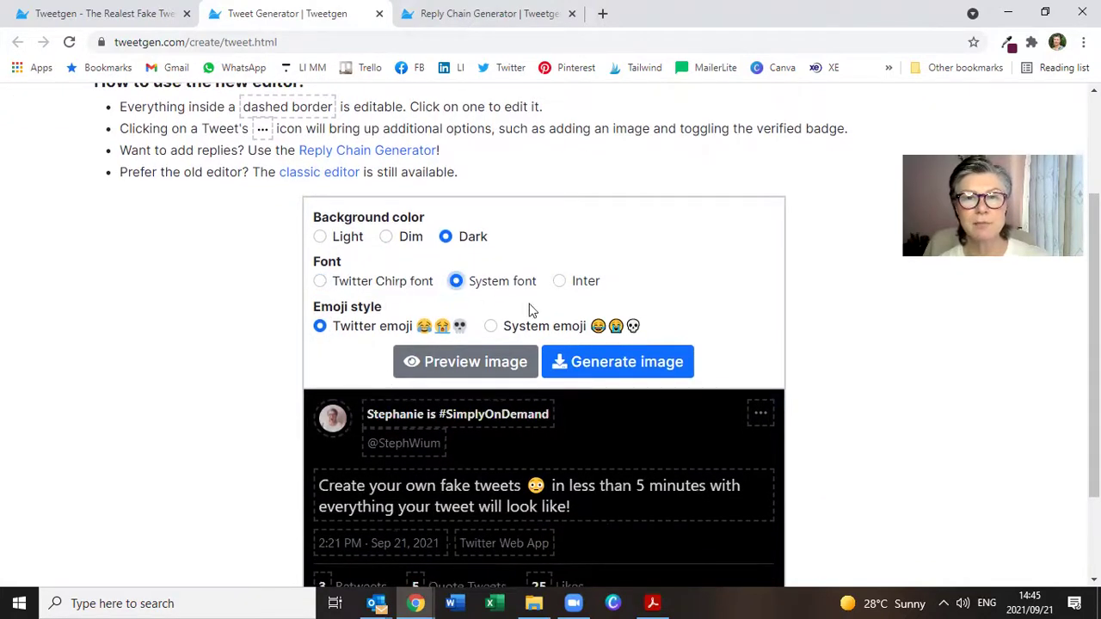
{"action": "left_click", "coordinate": [561, 282]}
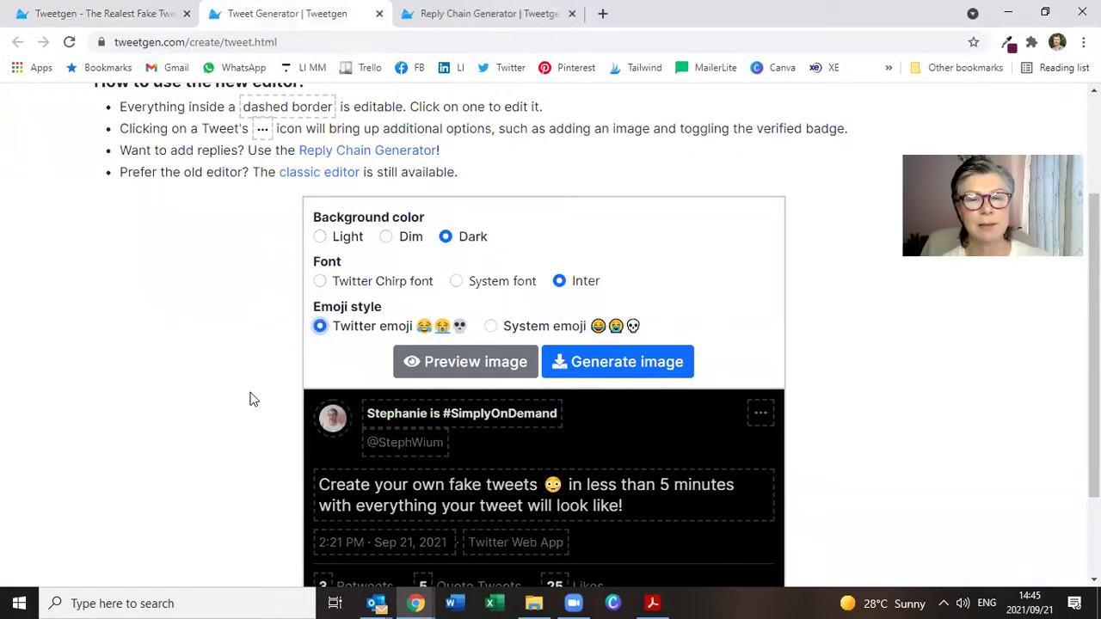
{"action": "scroll", "coordinate": [245, 406], "scroll_direction": "down", "scroll_amount": 1}
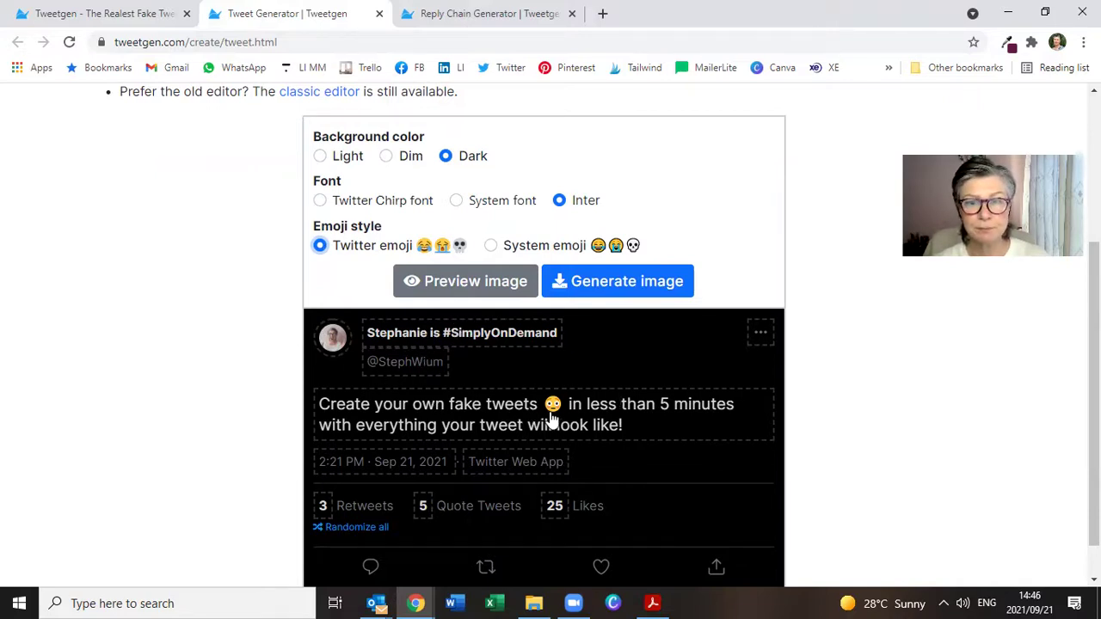
- Open the Change Date and Time dialog from the tweet's 14:21, 21 Sep 2021 timestamp
{"action": "scroll", "coordinate": [593, 400], "scroll_direction": "down", "scroll_amount": 1}
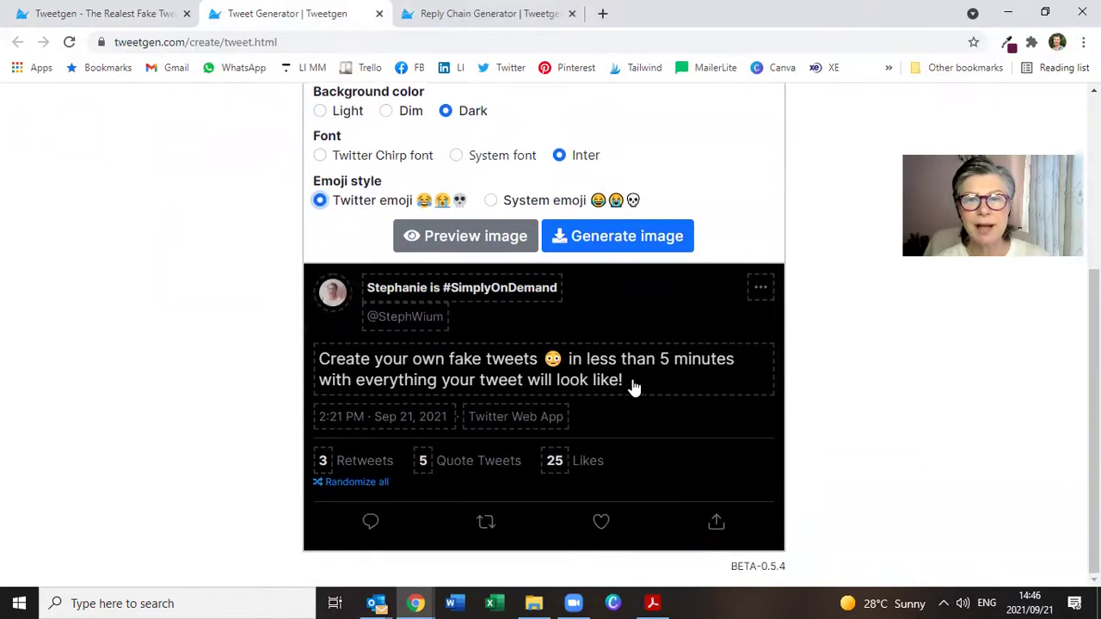
{"action": "left_click", "coordinate": [633, 381]}
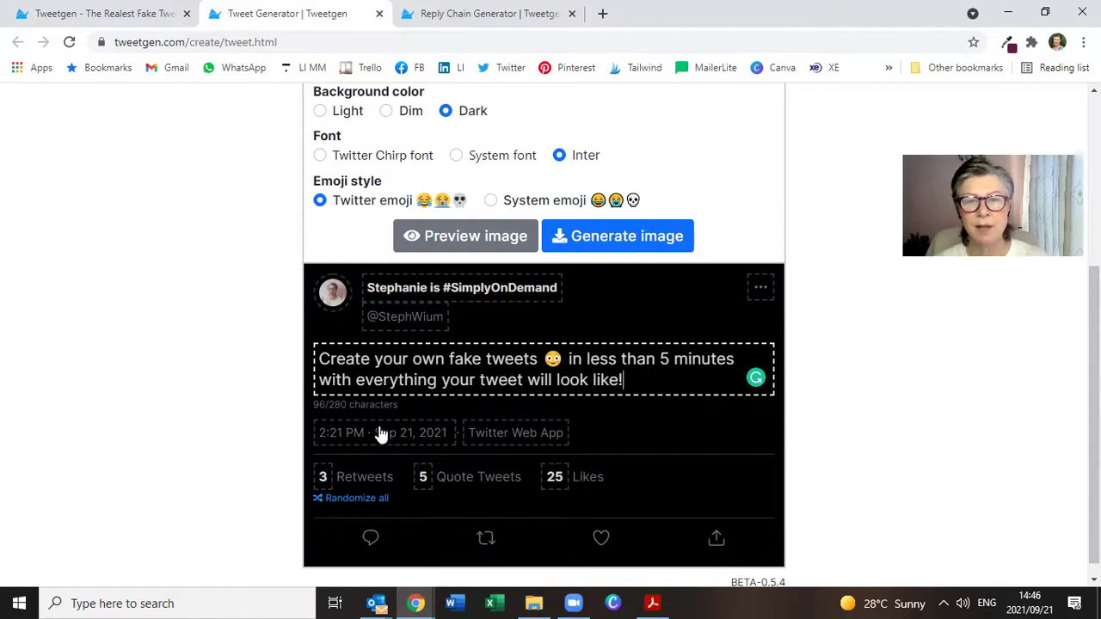
{"action": "left_click", "coordinate": [381, 430]}
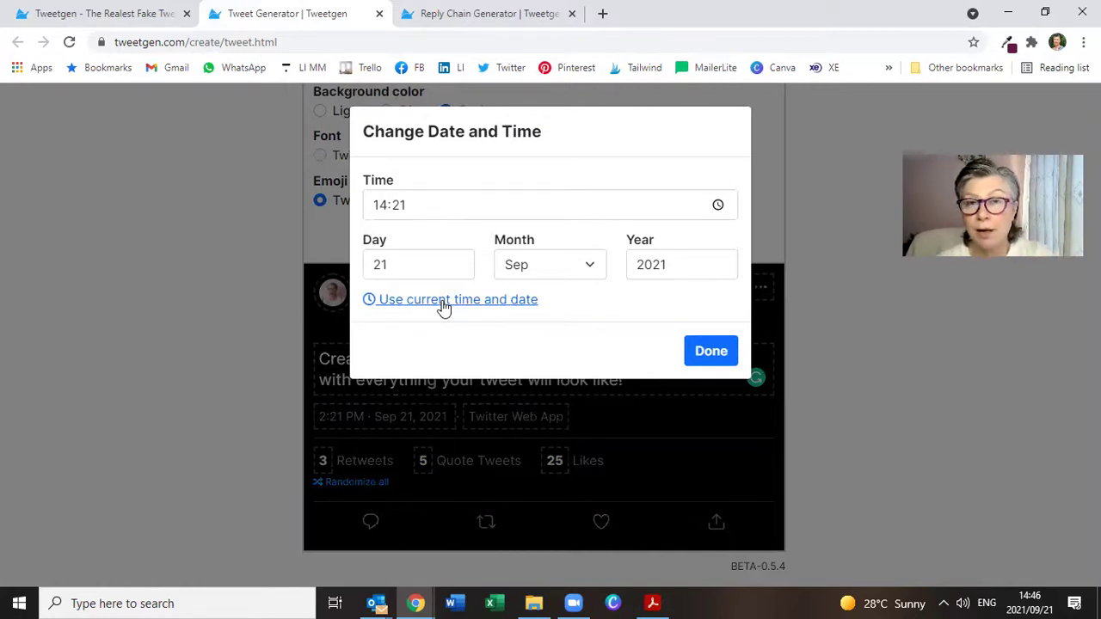
- Close the date dialog unchanged, leaving the source as Twitter Web App
{"action": "left_click", "coordinate": [714, 354]}
{"action": "left_click", "coordinate": [483, 417]}
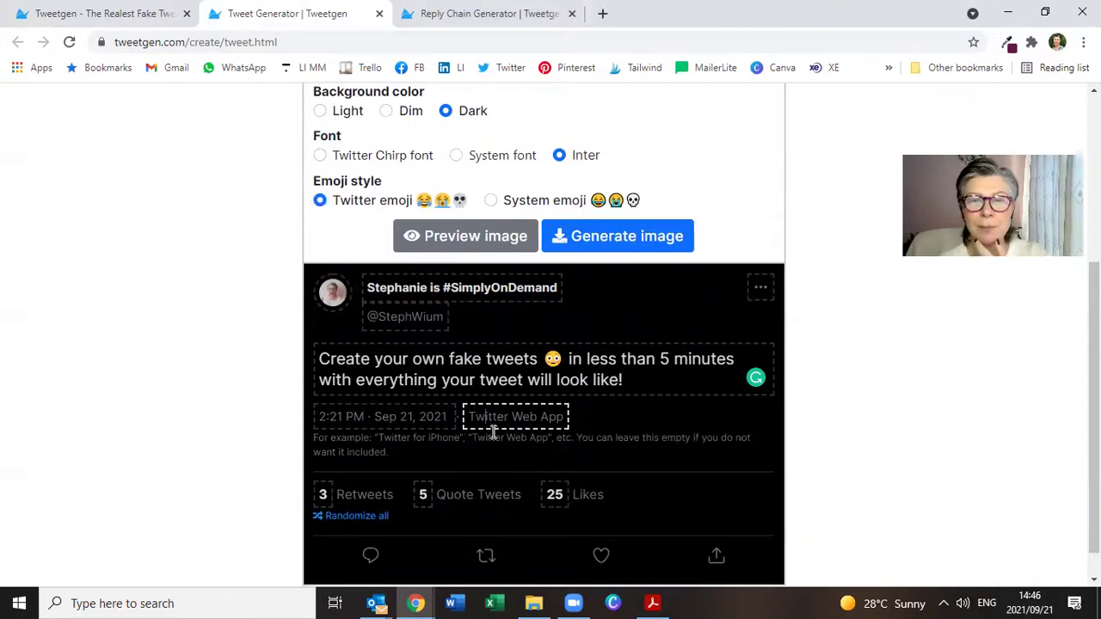
{"action": "left_click", "coordinate": [405, 461]}
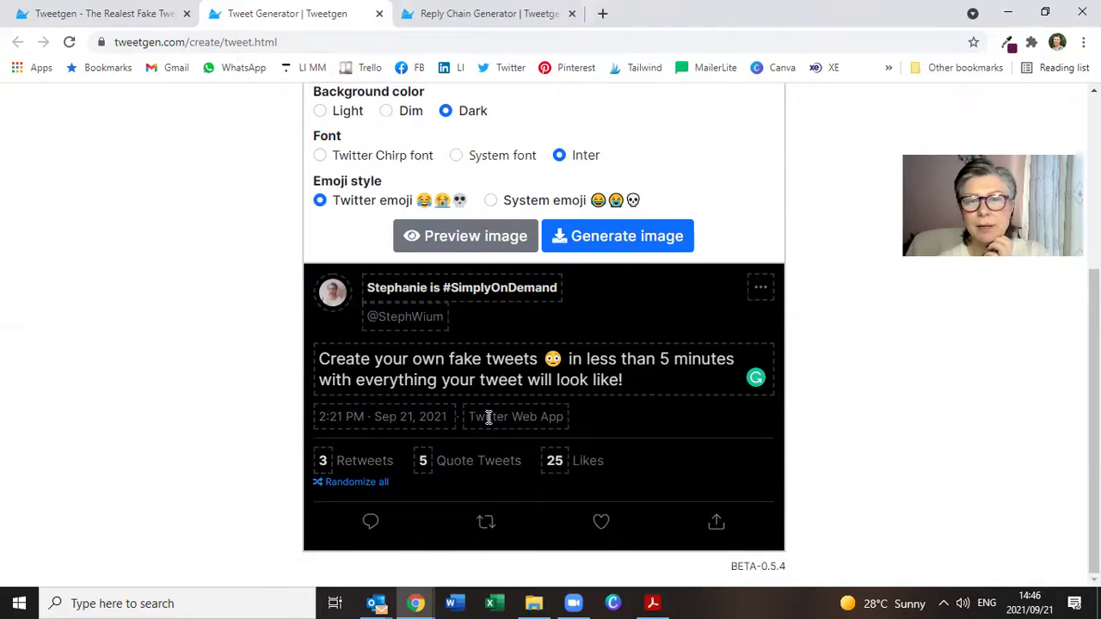
{"action": "left_click", "coordinate": [488, 417]}
{"action": "left_click", "coordinate": [444, 450]}
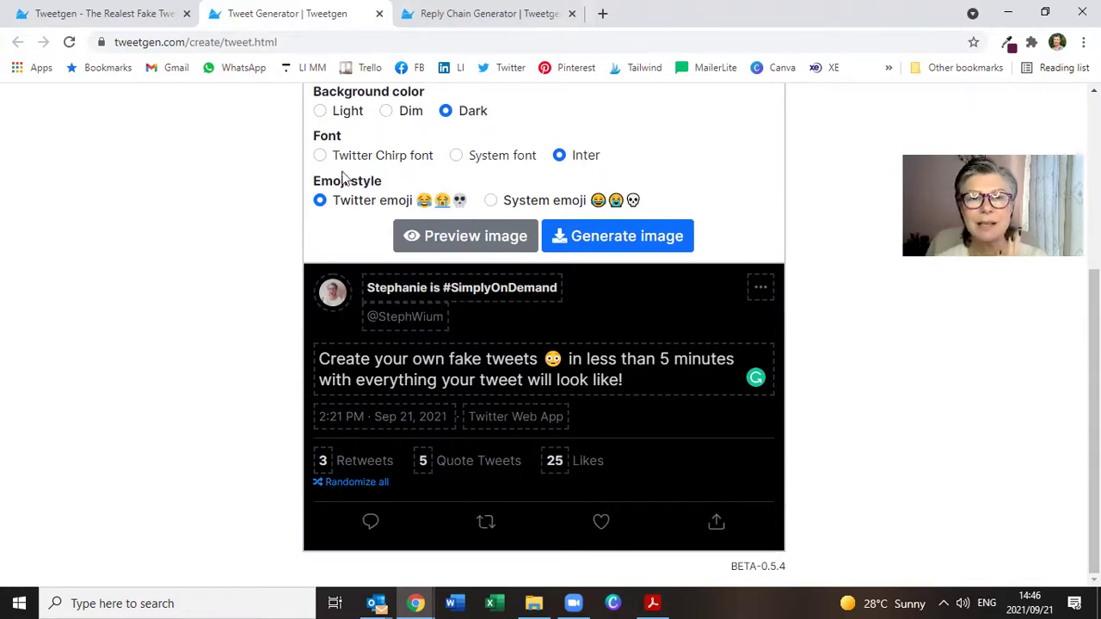
- Switch to the Light background, preview the clean tweet, and generate the image
{"action": "left_click", "coordinate": [319, 111]}
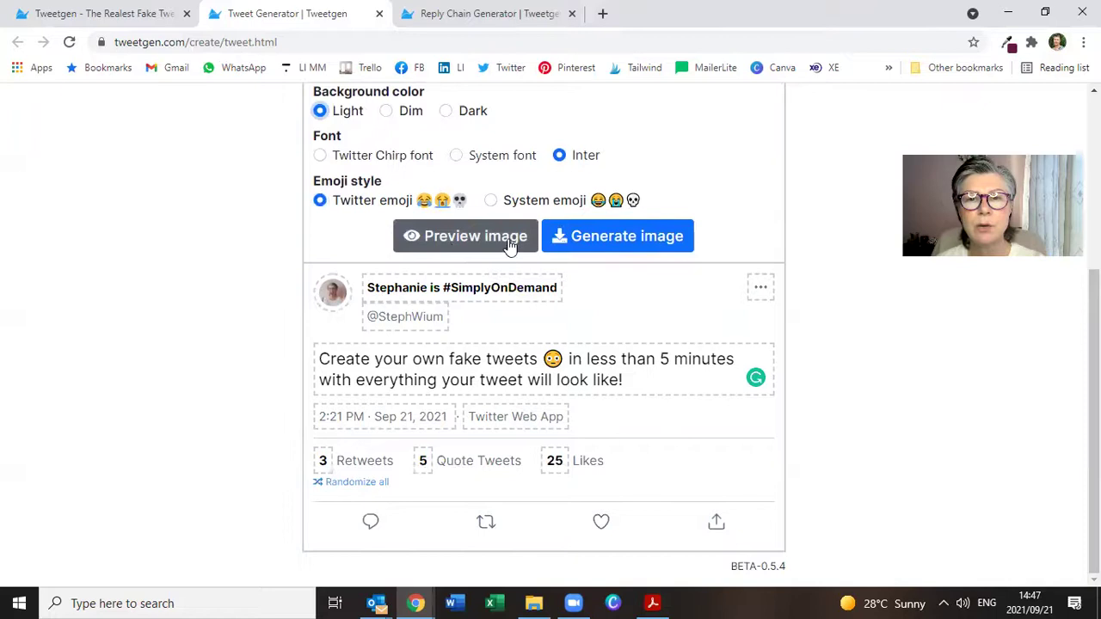
{"action": "left_click", "coordinate": [442, 239]}
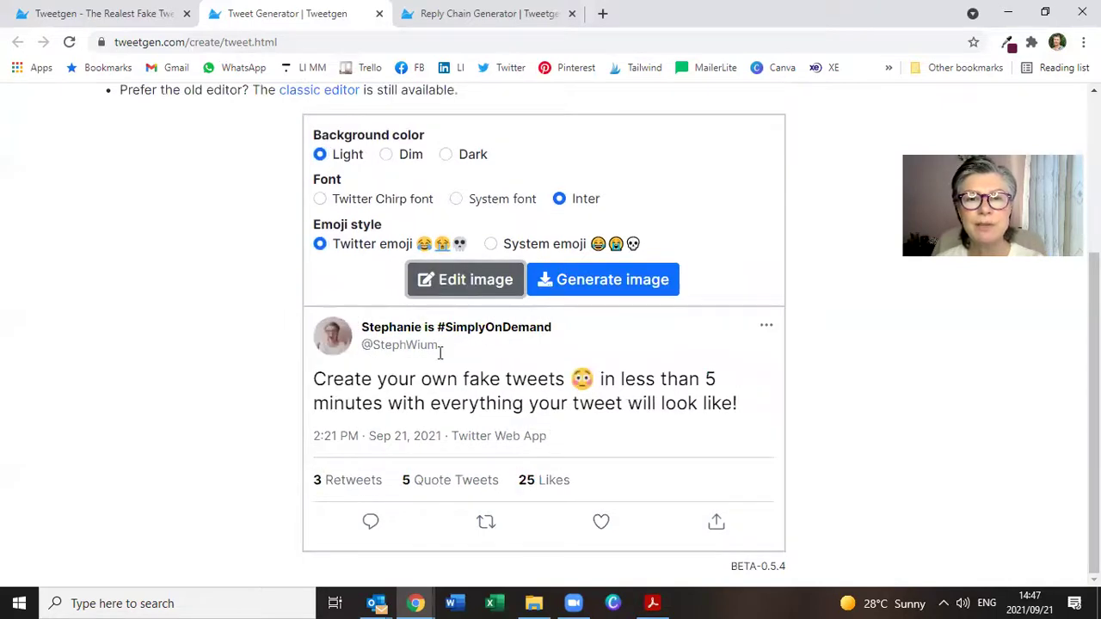
{"action": "left_click", "coordinate": [452, 287]}
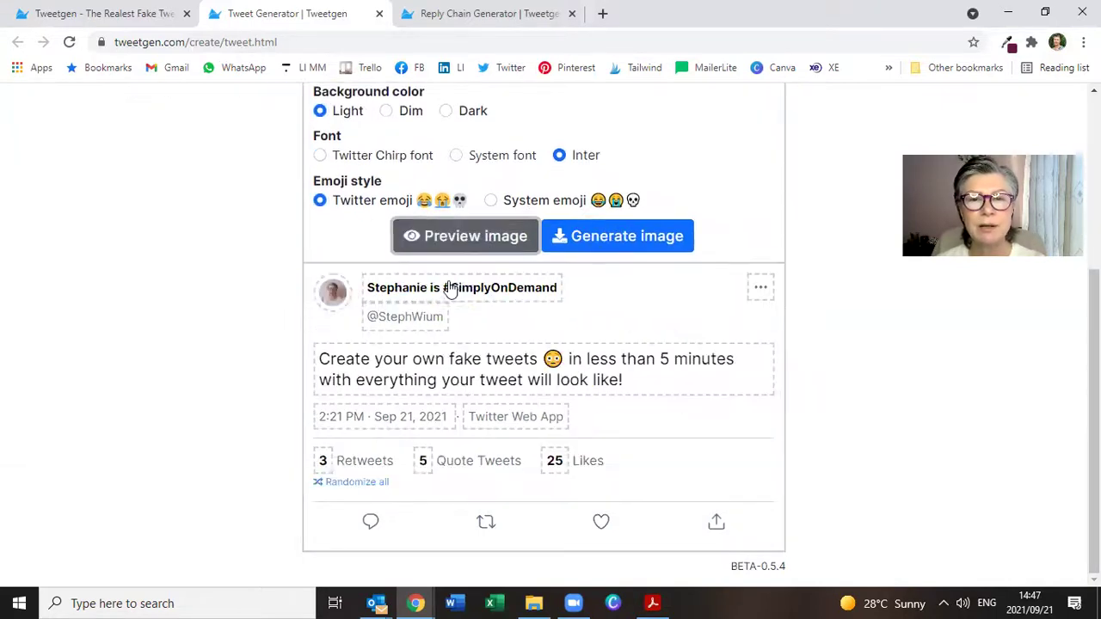
{"action": "left_click", "coordinate": [462, 238]}
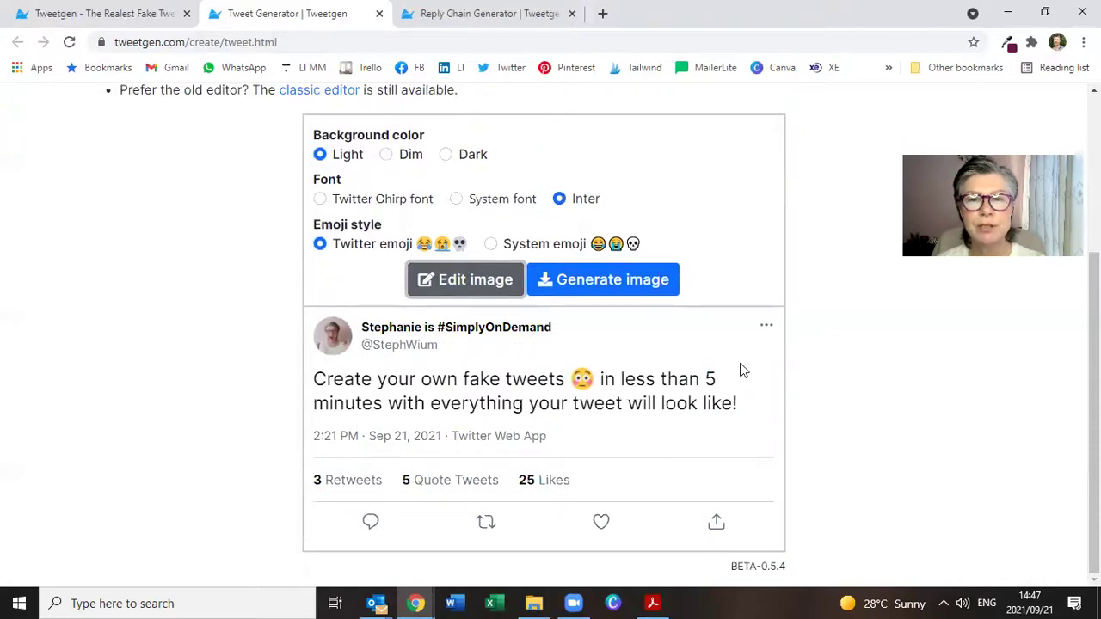
{"action": "left_click", "coordinate": [585, 281]}
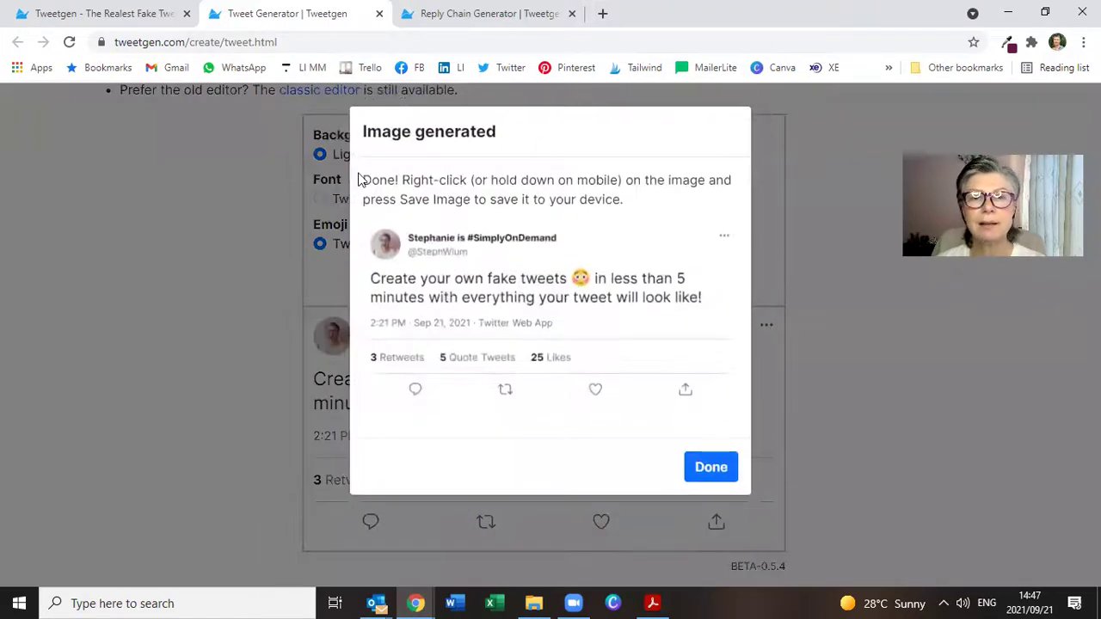
- Save the generated image as Fake Tweet in Daily Images and open it
{"action": "right_click", "coordinate": [465, 249]}
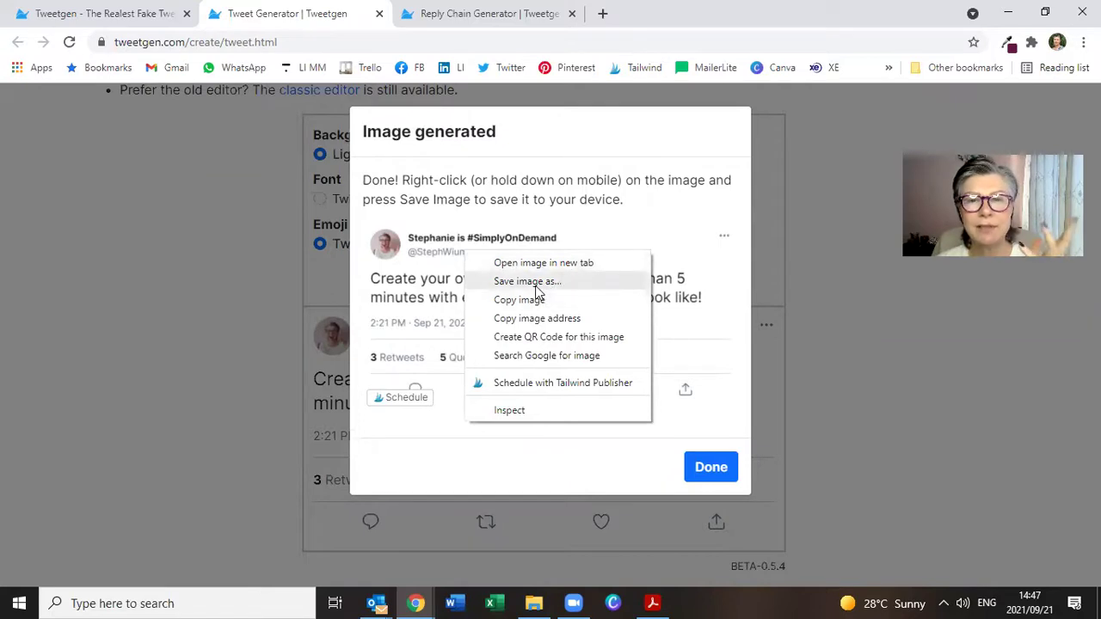
{"action": "left_click", "coordinate": [697, 471]}
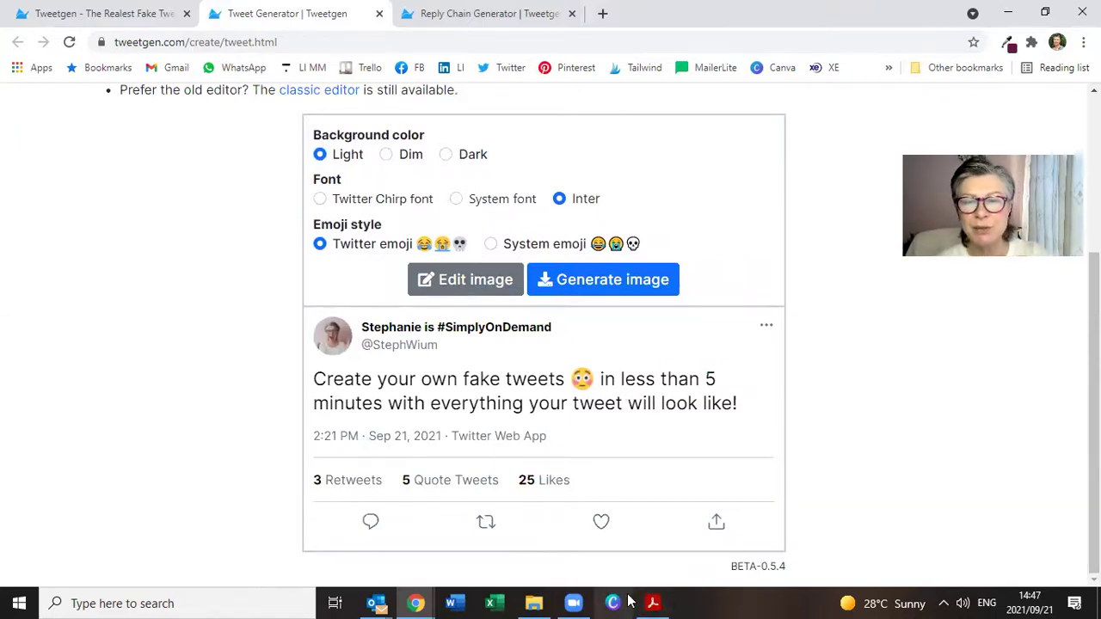
{"action": "left_click", "coordinate": [533, 602]}
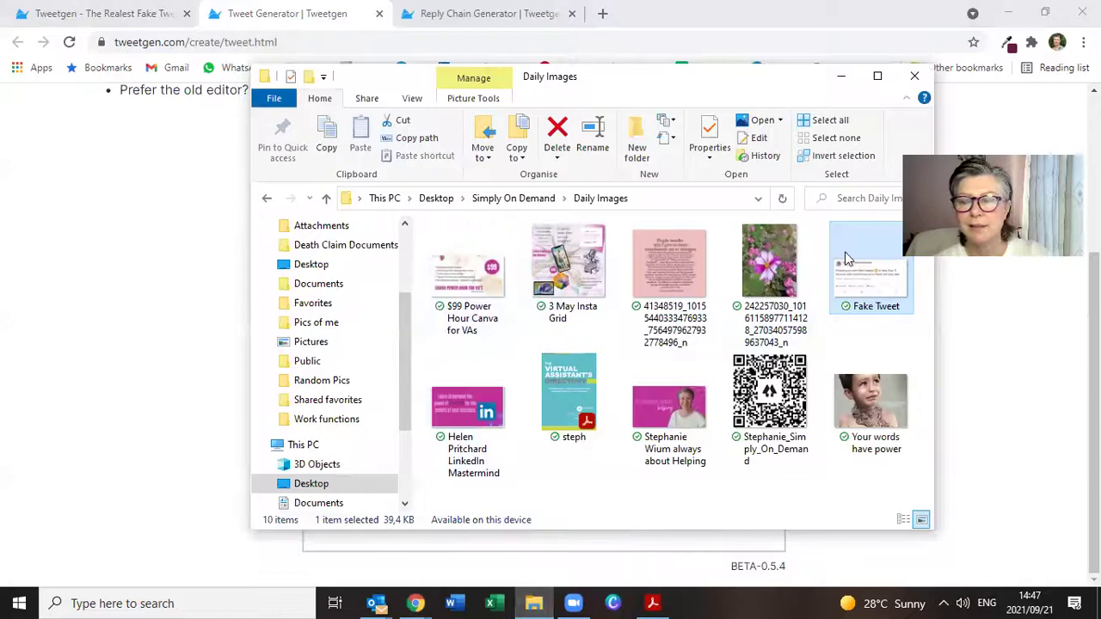
{"action": "double_click", "coordinate": [637, 339]}
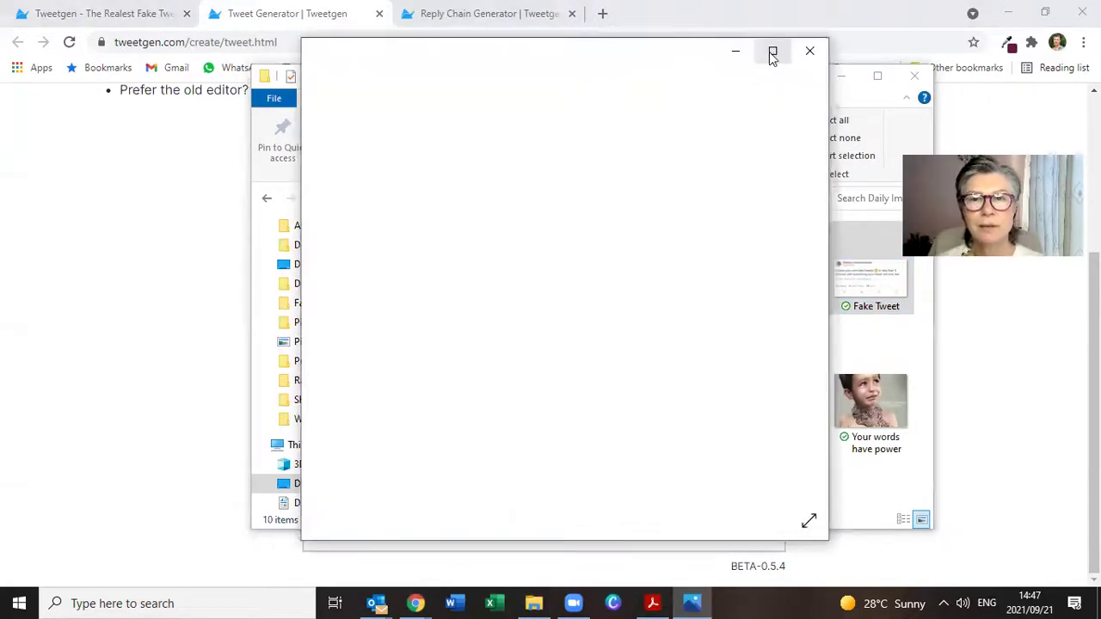
- Maximize Photos to view Fake Tweet.png, step to the next image, and close Photos
{"action": "left_click", "coordinate": [772, 53]}
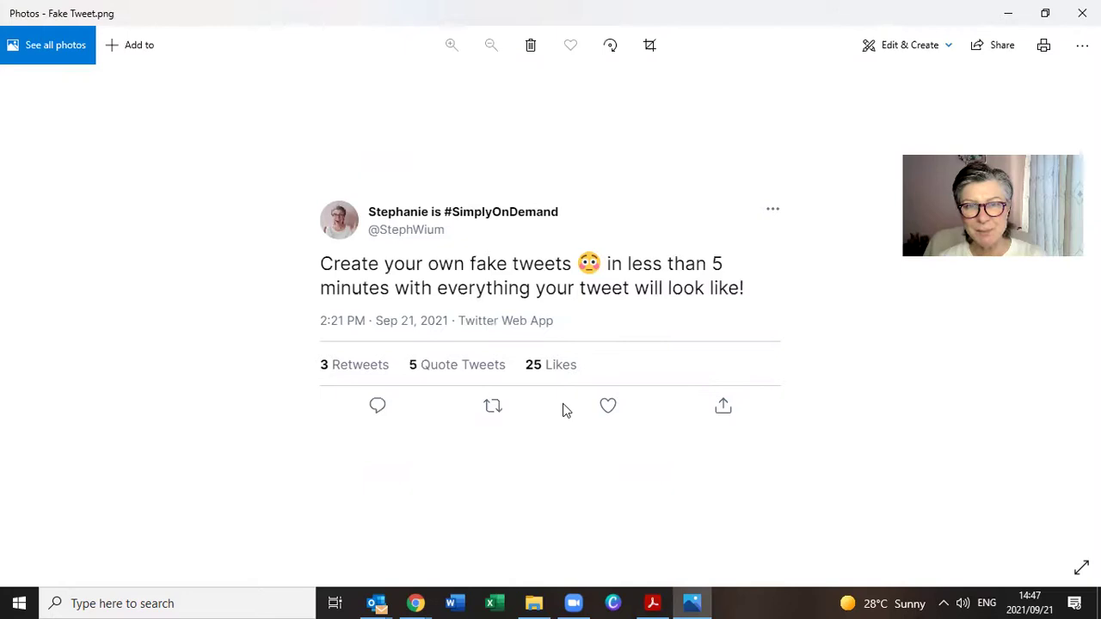
{"action": "key", "text": "Right"}
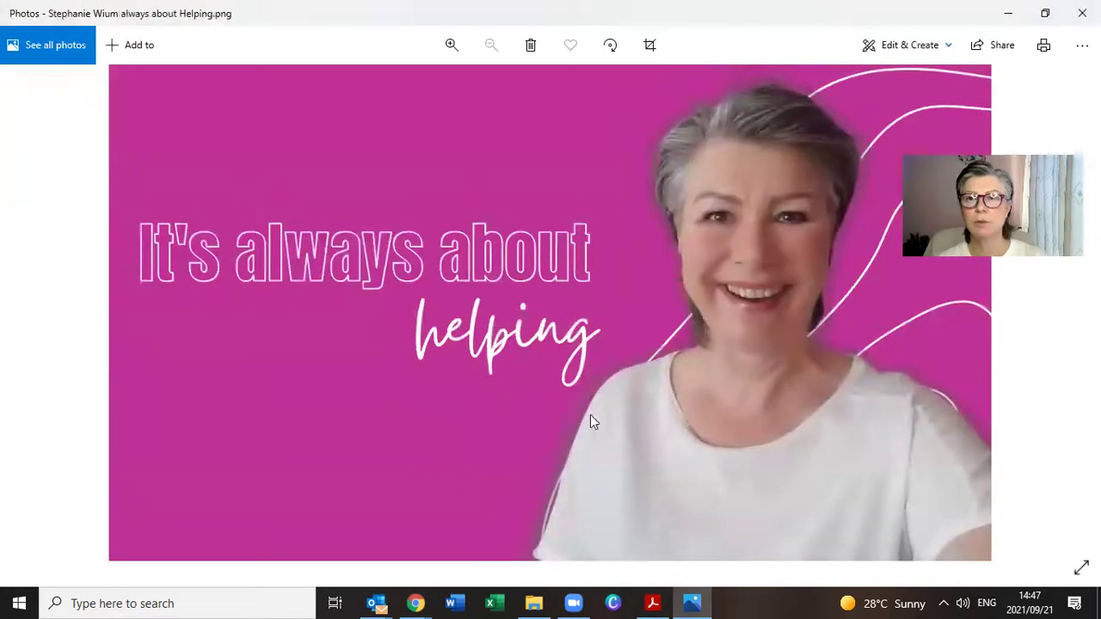
{"action": "left_click", "coordinate": [1081, 13]}
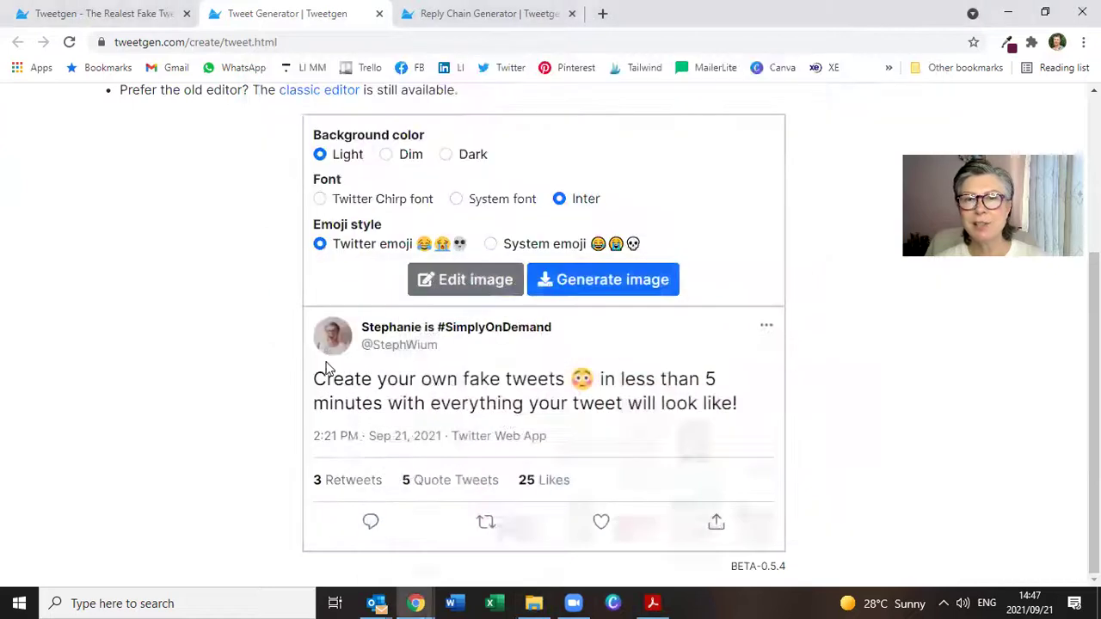
- Minimize the Daily Images File Explorer window to reveal the Tweetgen page
{"action": "left_click", "coordinate": [841, 76]}
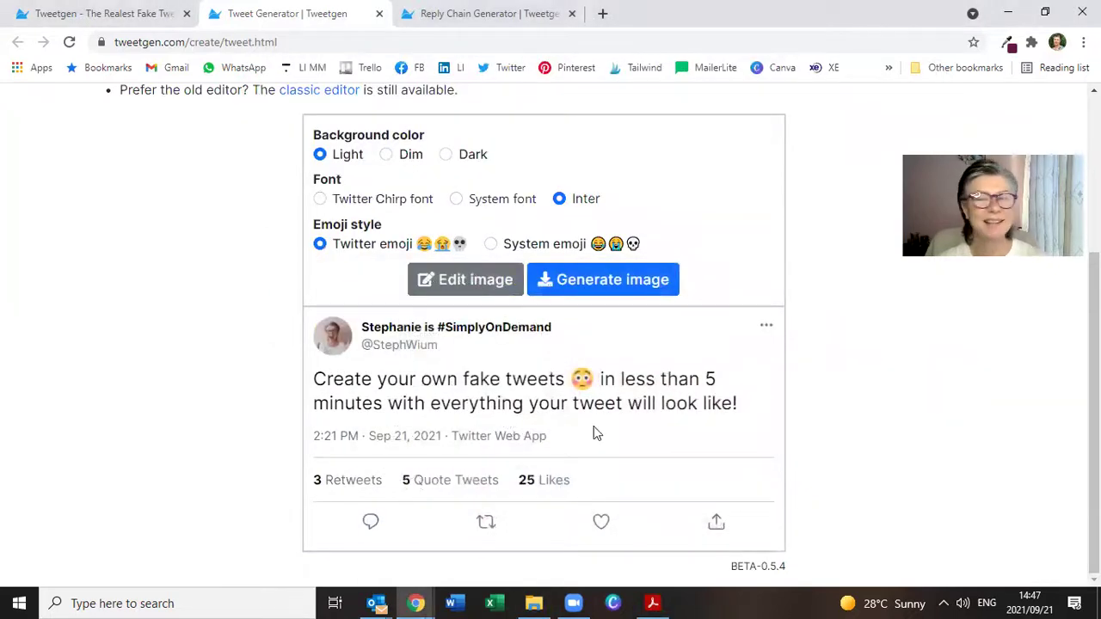